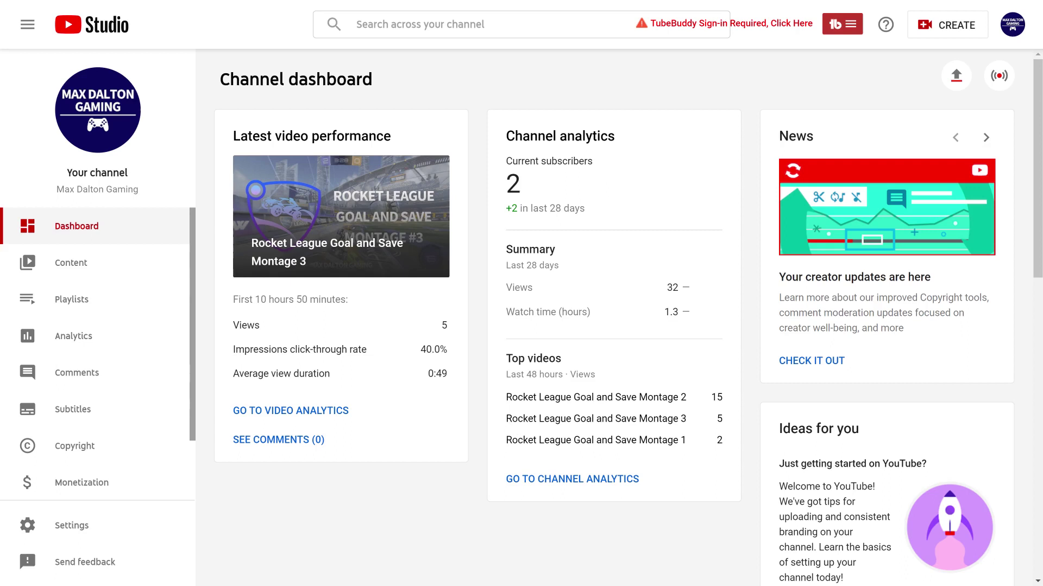
Scroll down the Branding page toward the profile picture, banner image and video watermark sections.
scroll(98, 353, "down", 2)
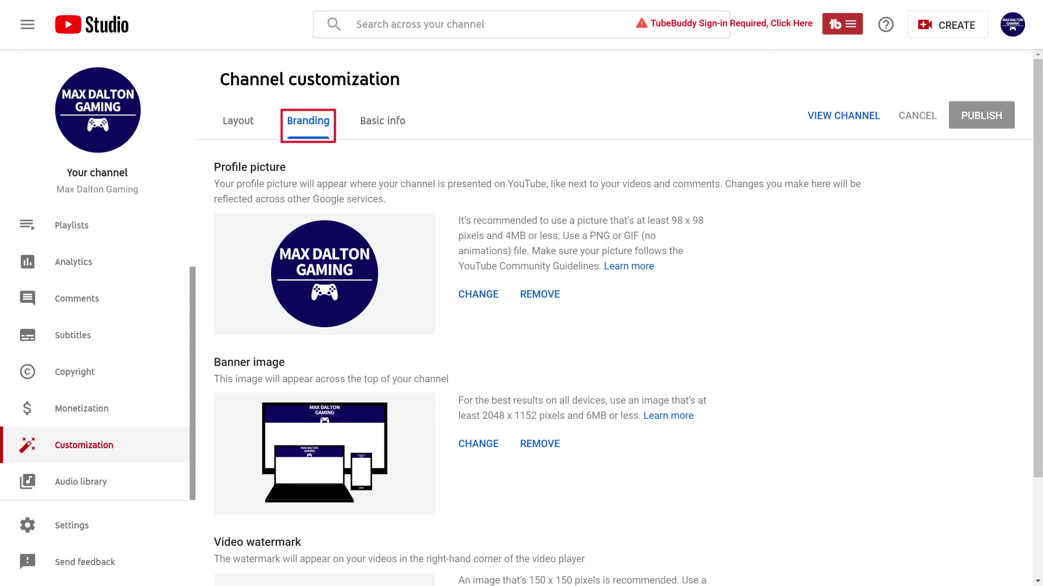
Scroll down the Branding page to the Video watermark section for the MAX DALTON GAMING logo.
scroll(613, 325, "down", 2)
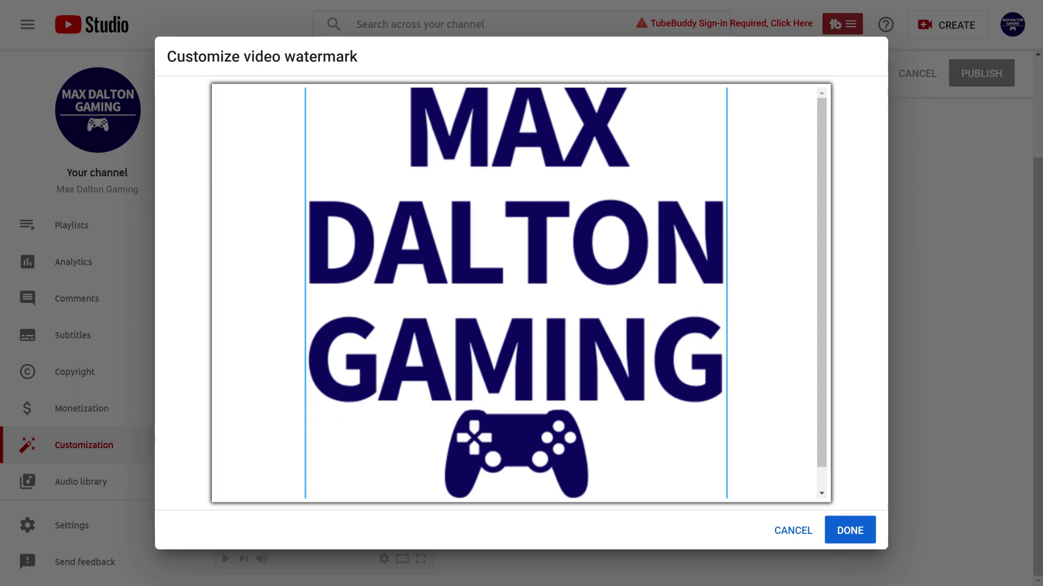
Accept the uploaded MAX DALTON GAMING logo as the video watermark.
left_click(850, 531)
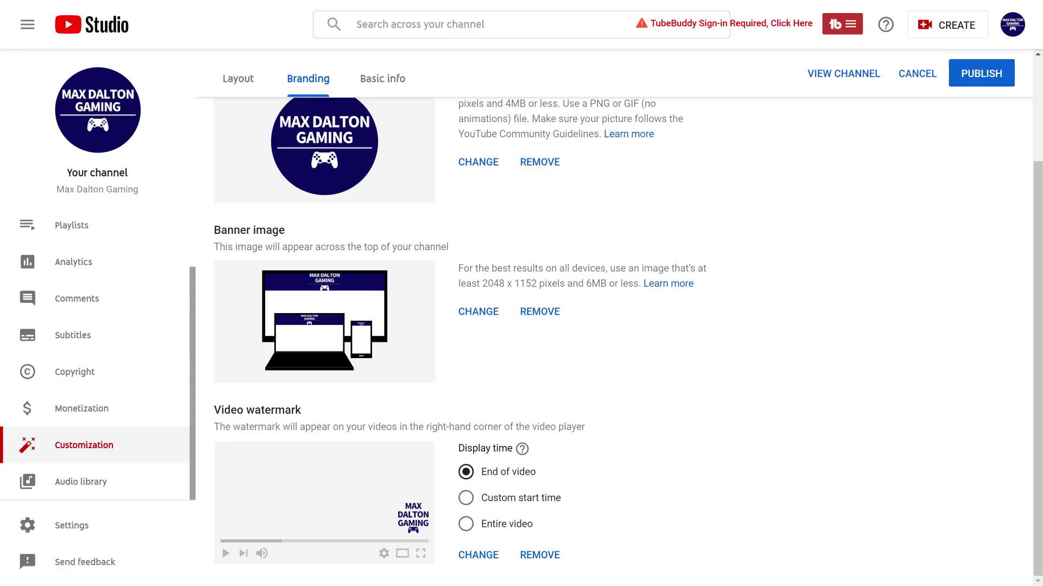